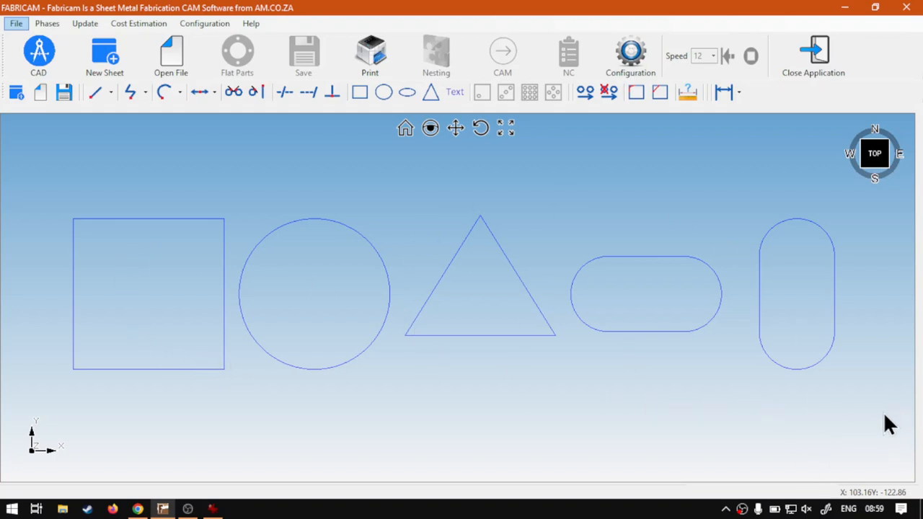
- Delete all five existing shapes from the drawing area
click(889, 440)
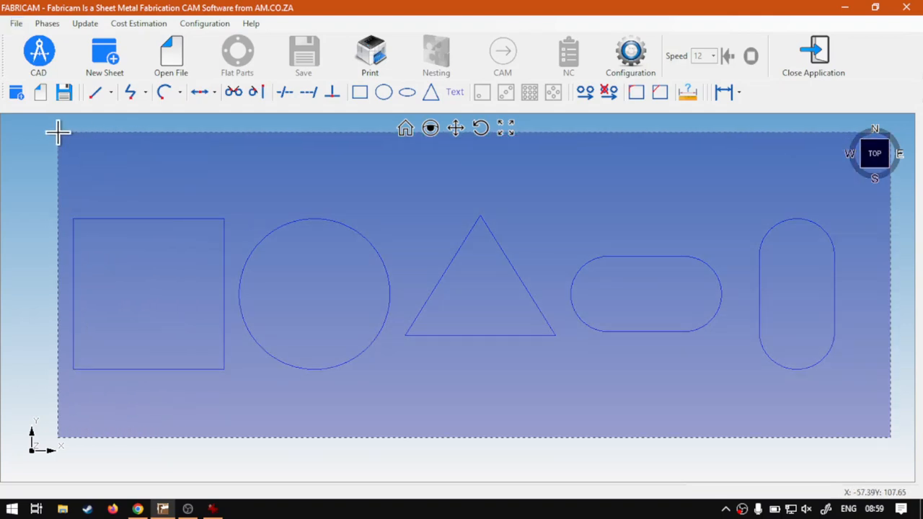
click(54, 130)
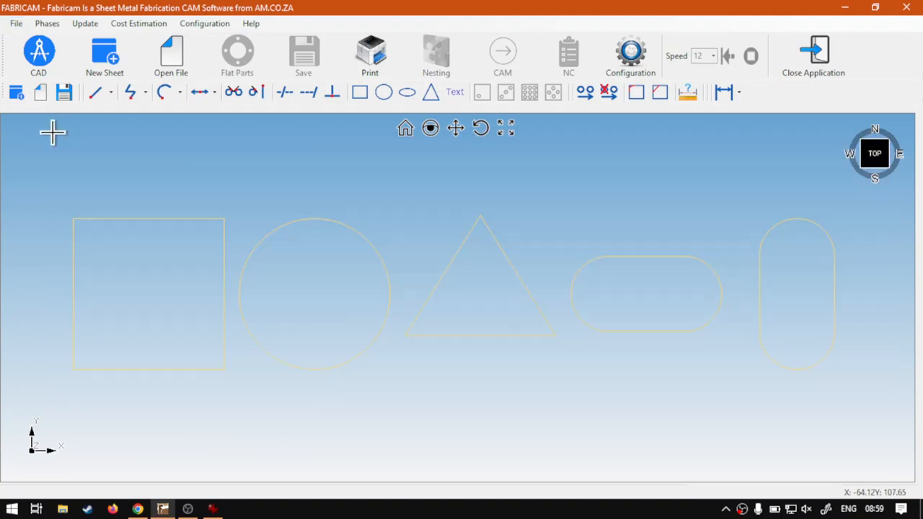
key(Delete)
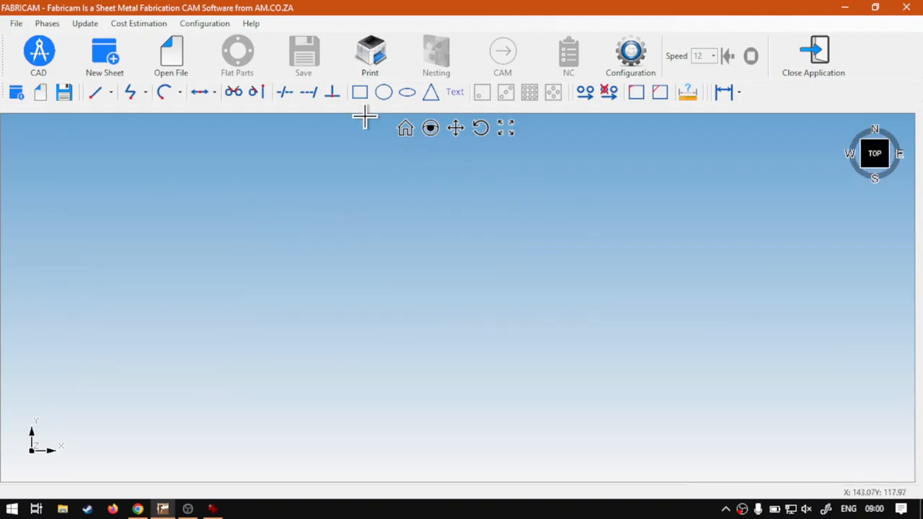
- Draw a centre-origin rectangle 100 mm wide and 100 mm high, placed singly at X 0, Y 0
click(360, 93)
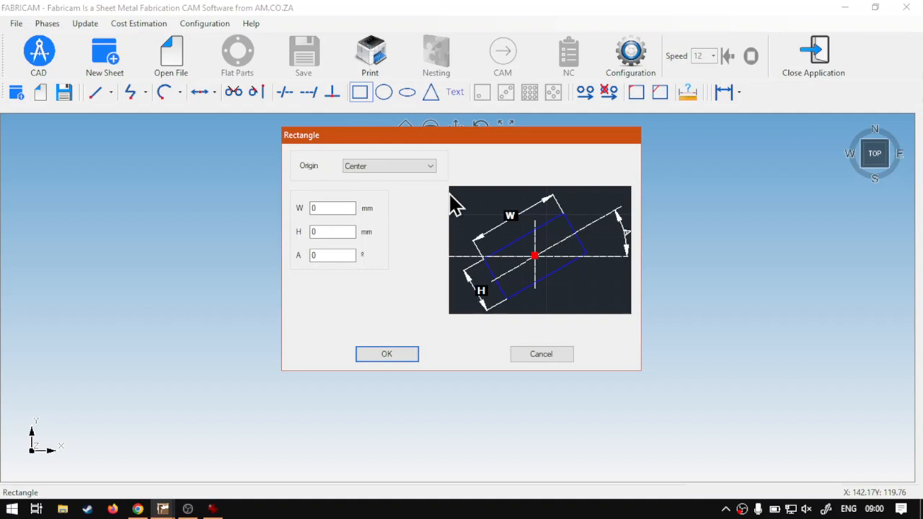
click(392, 168)
click(393, 173)
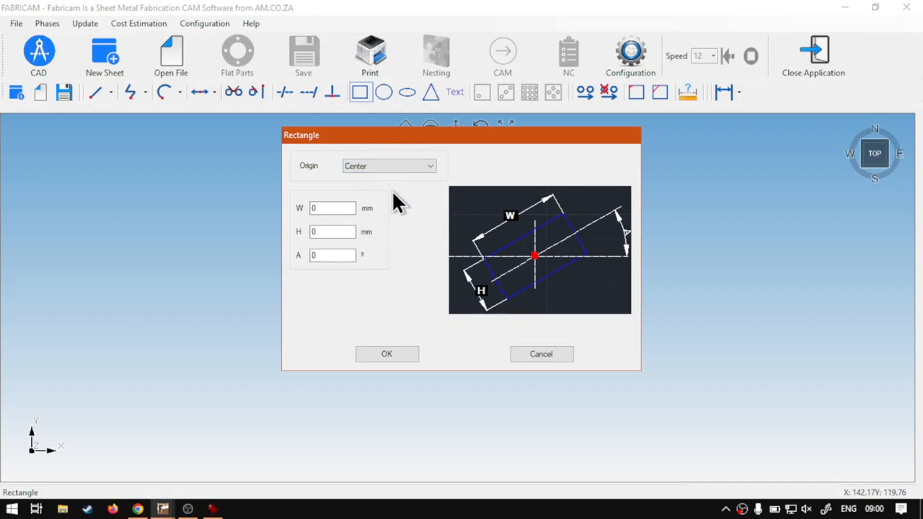
double_click(336, 208)
text(100)
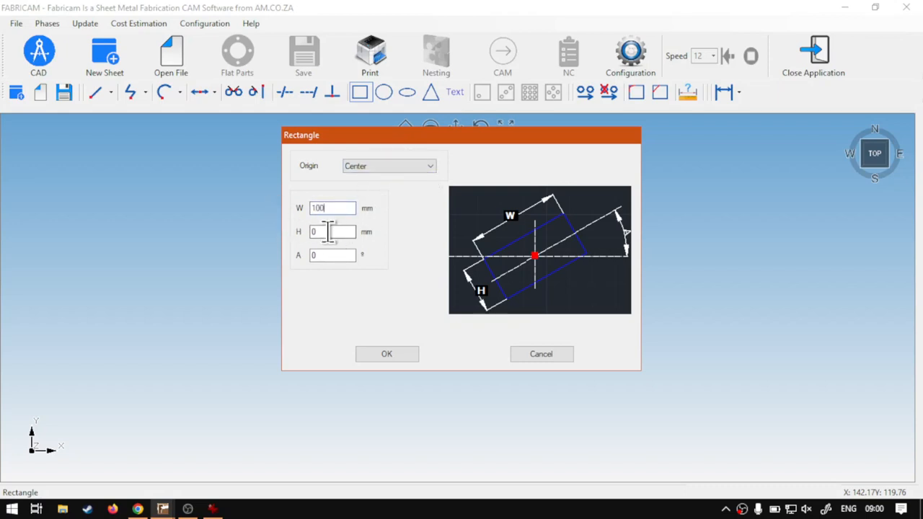
click(336, 232)
text(100)
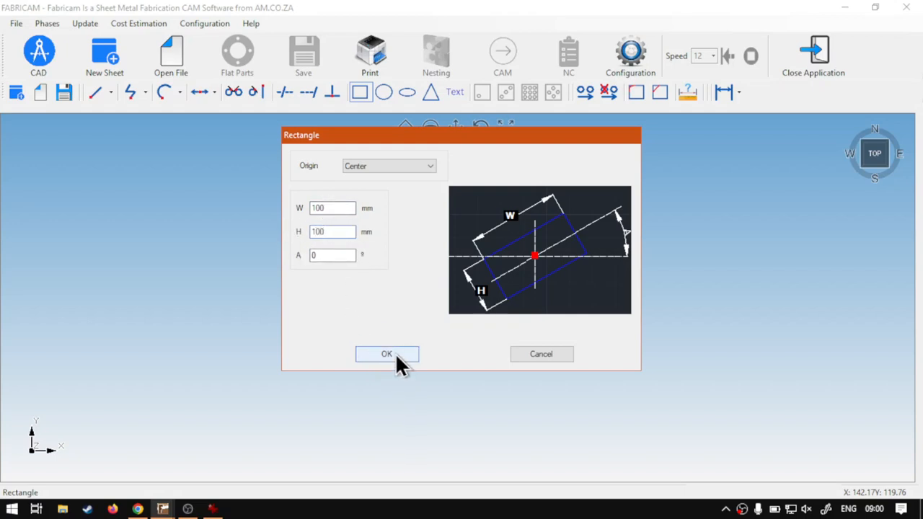
click(396, 351)
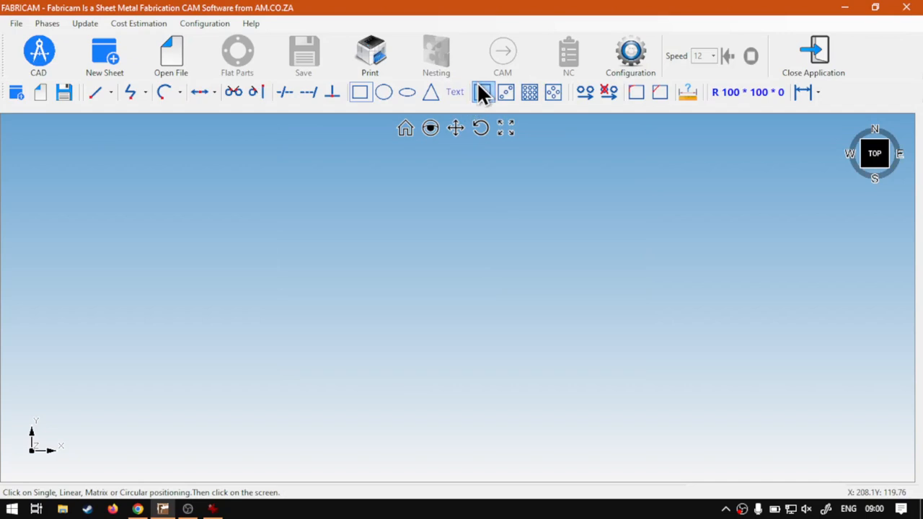
click(305, 274)
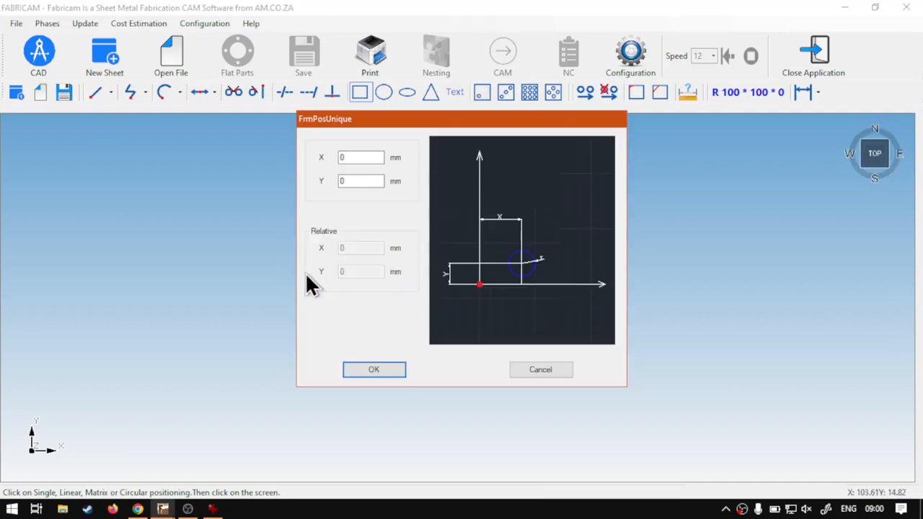
click(369, 368)
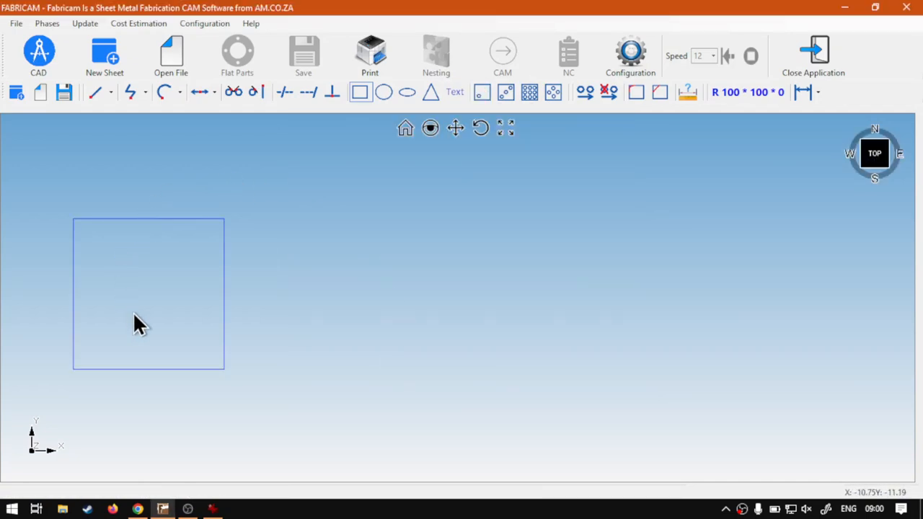
- Draw a circle with a 100 mm diameter, placed singly at X 110 mm, Y 0
click(384, 93)
drag(349, 190, 320, 191)
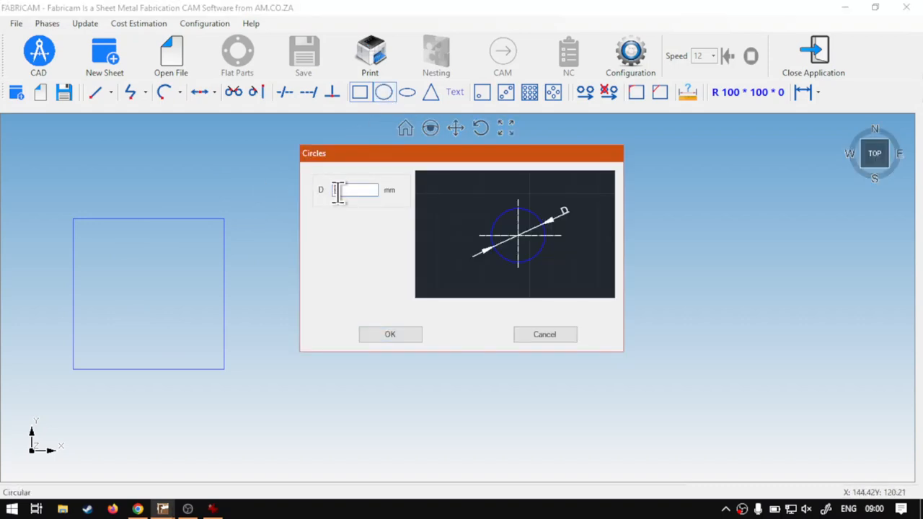
text(100)
click(380, 333)
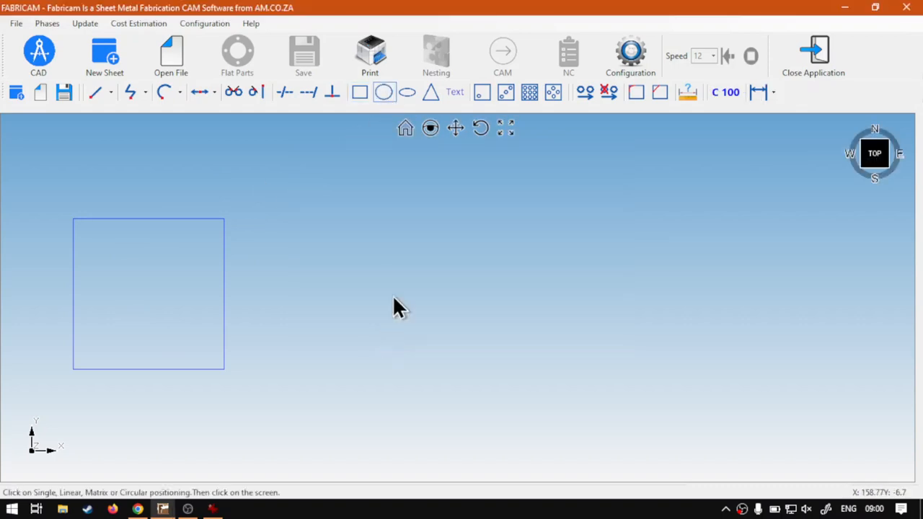
click(480, 94)
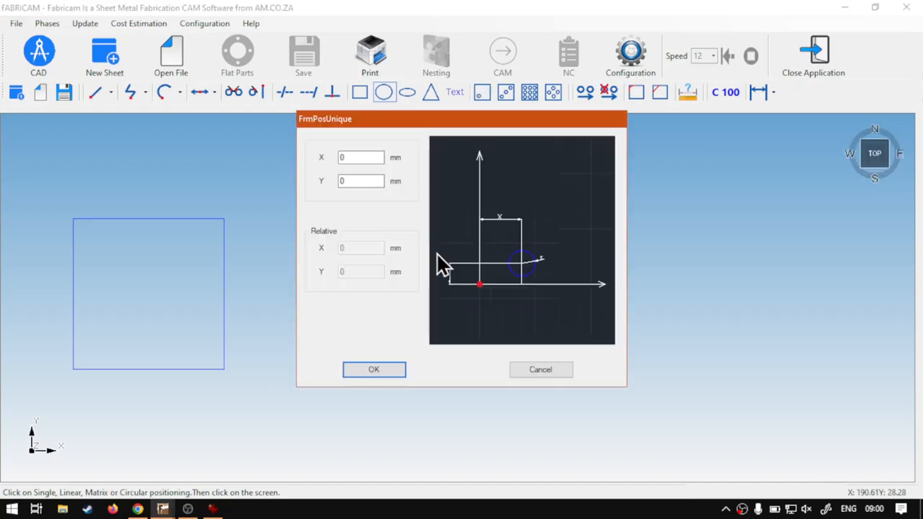
double_click(358, 157)
text(11)
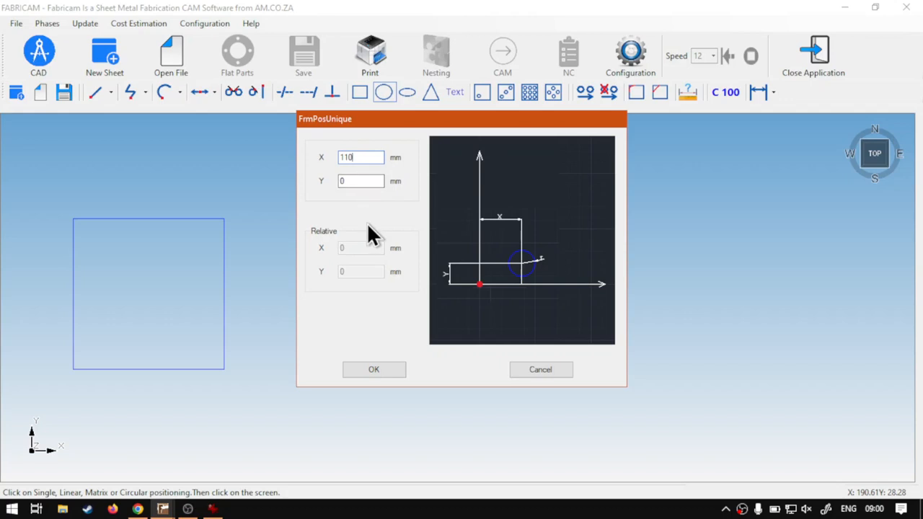
click(389, 369)
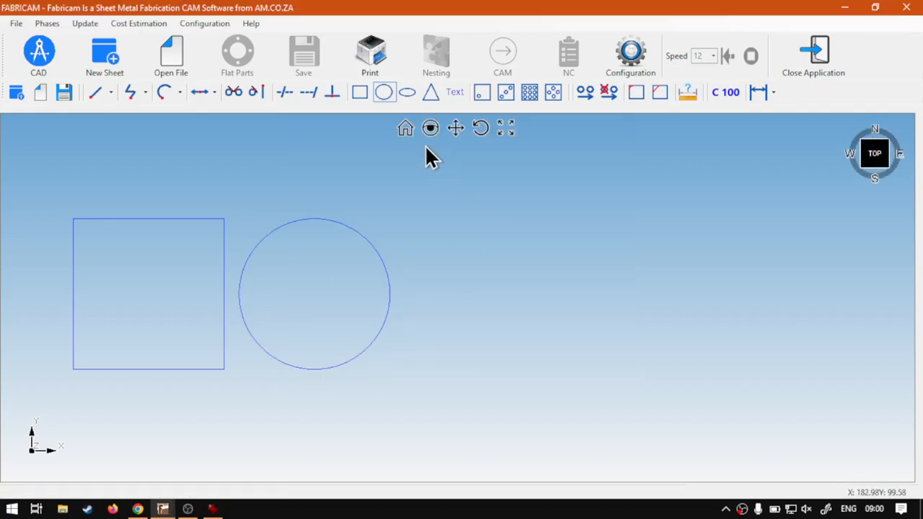
- Draw a triangle 80 mm high and 100 mm wide, placed singly at X 220 mm, Y 0
click(431, 92)
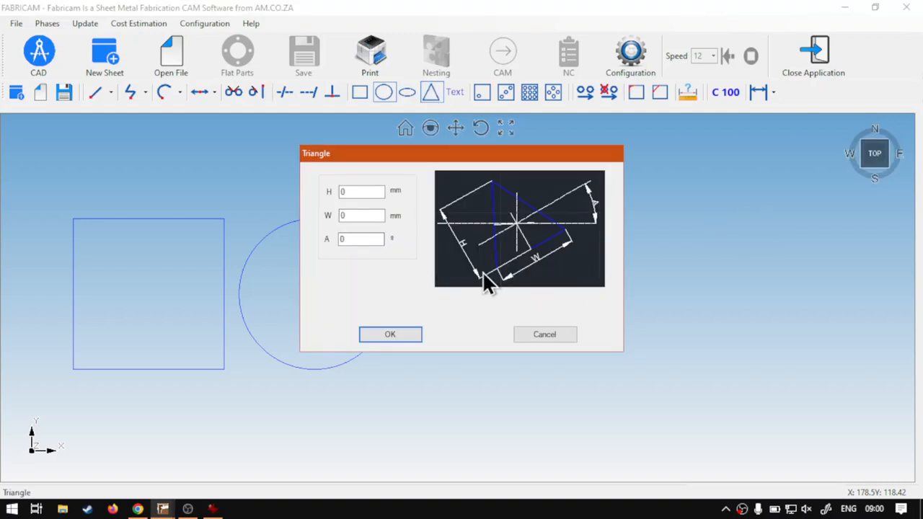
click(370, 192)
text(80)
click(353, 215)
text(100)
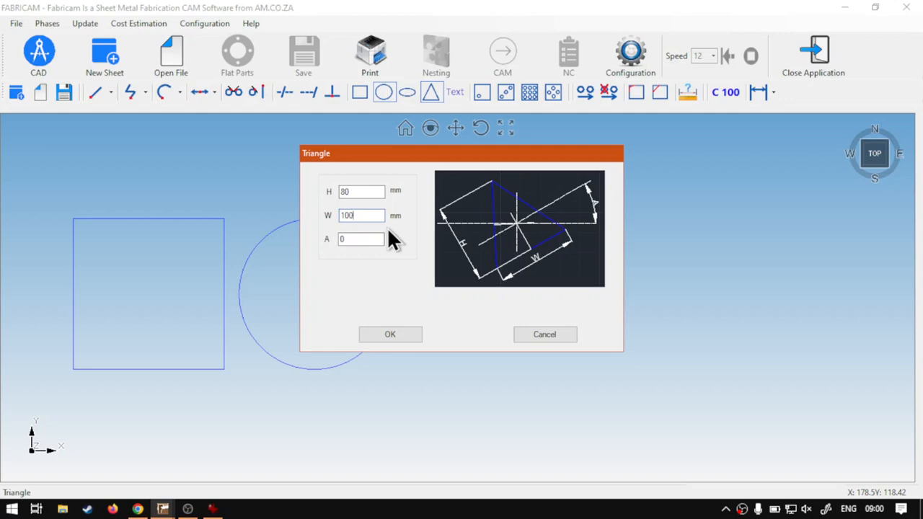
click(393, 334)
click(481, 92)
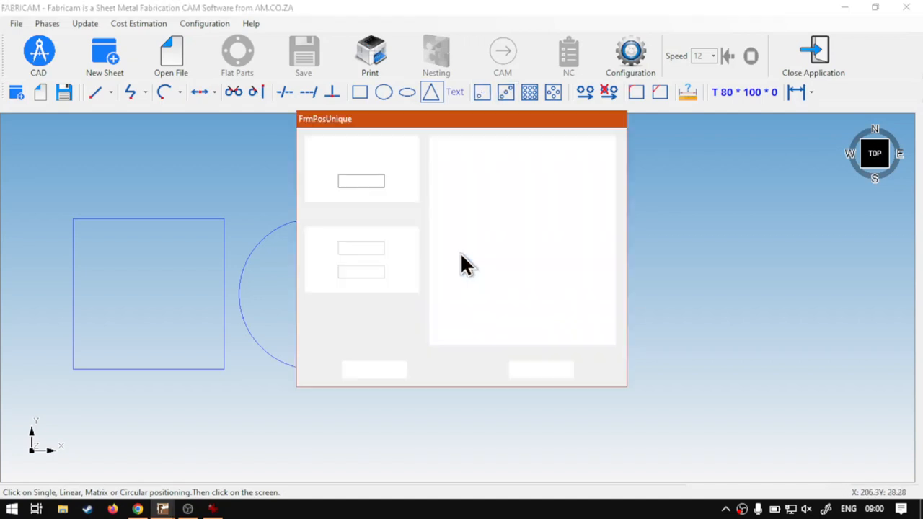
double_click(354, 157)
text(220)
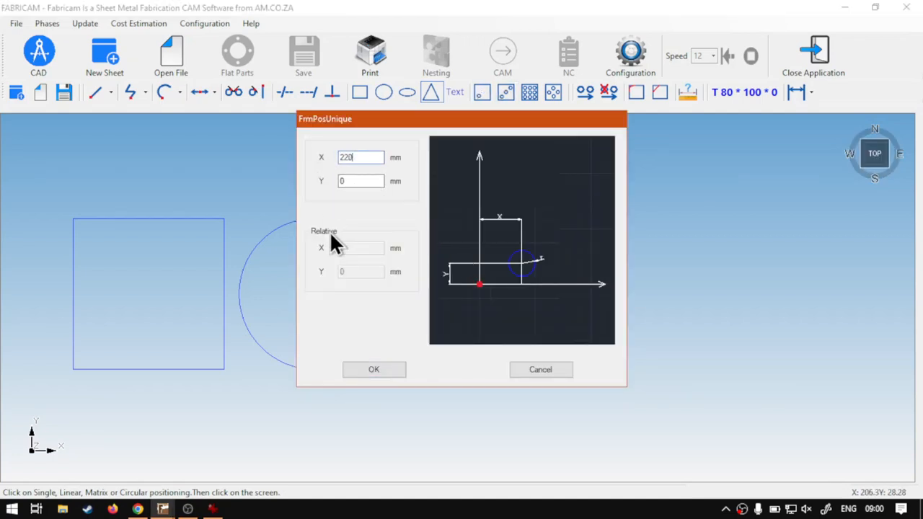
click(364, 368)
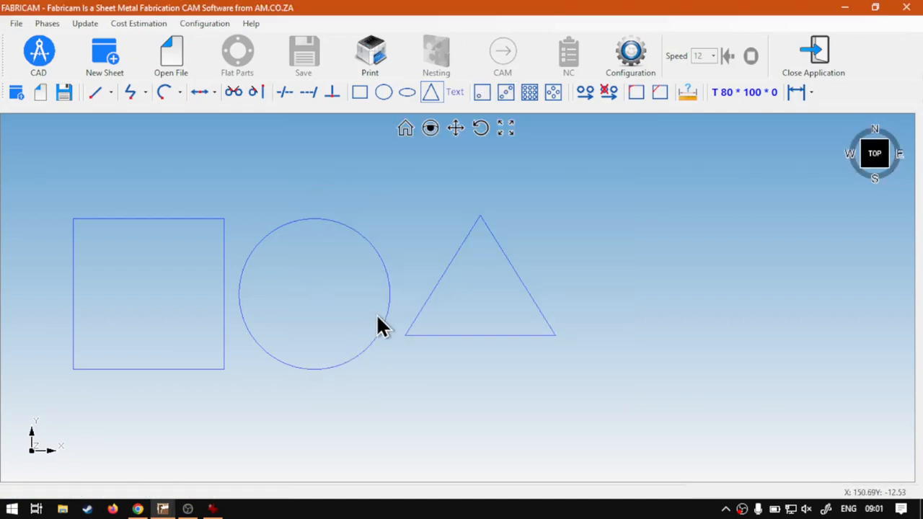
- Draw an oblong 100 mm wide and 50 mm high, placed singly at X 330 mm, Y 0
click(408, 92)
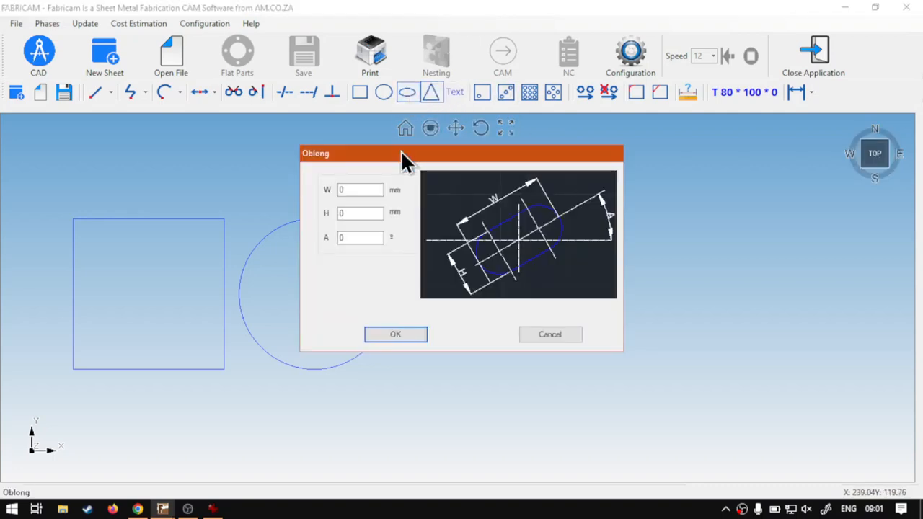
double_click(350, 190)
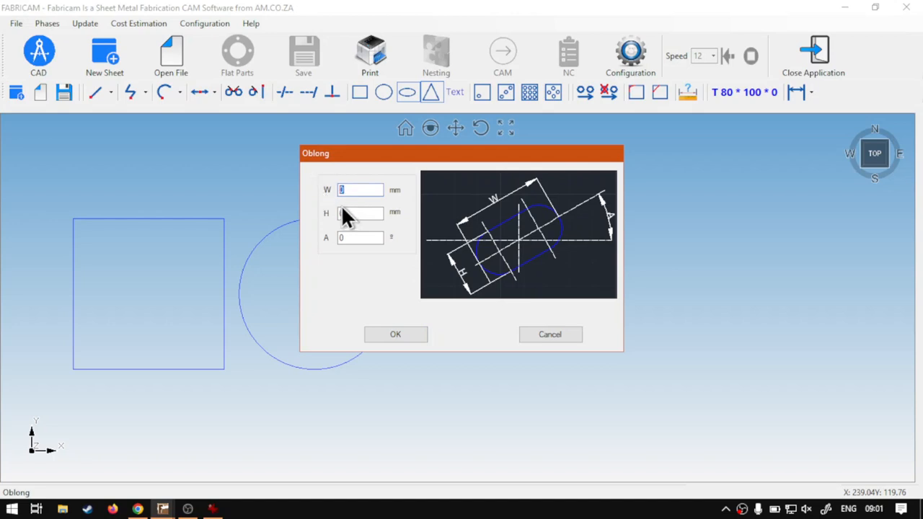
text(100)
key(Tab)
text(500)
key(BackSpace)
click(396, 334)
click(481, 92)
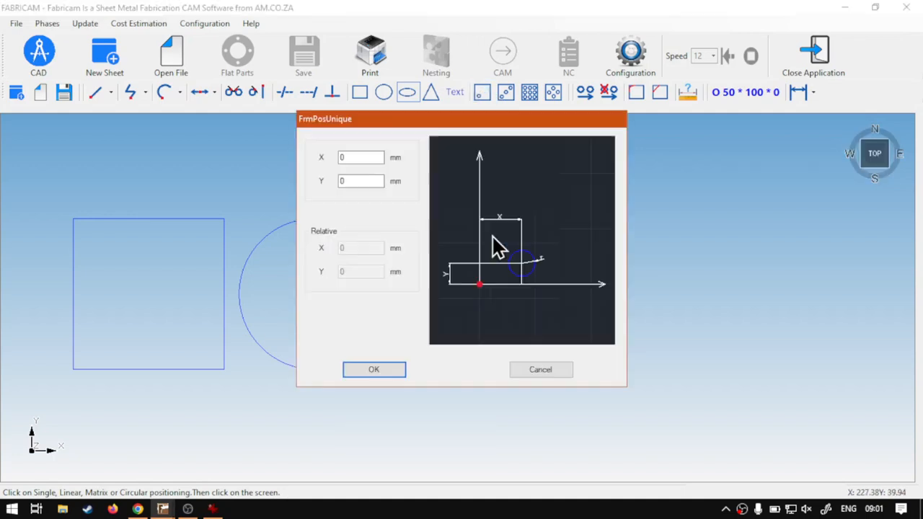
double_click(344, 158)
text(33)
click(387, 365)
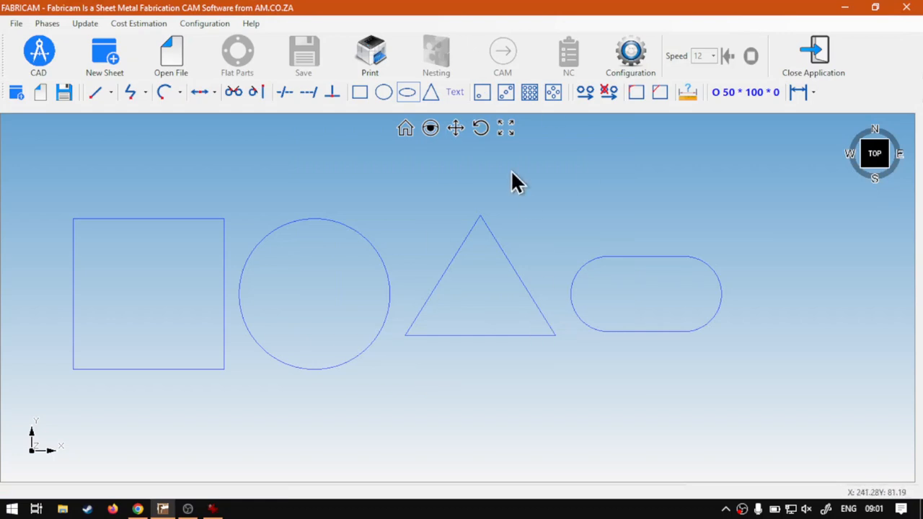
- Draw a second oblong 100 mm wide and 50 mm high, rotated 90°, placed singly at X 430 mm, Y 0
click(413, 94)
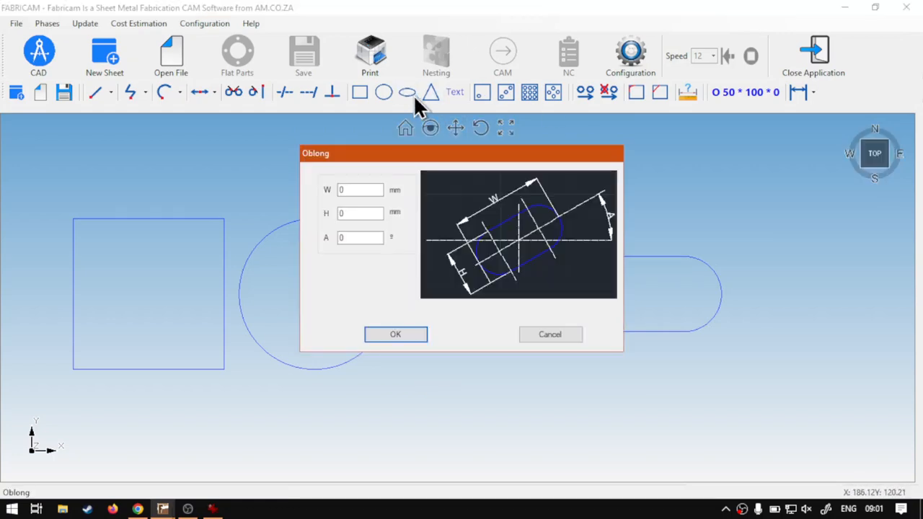
double_click(352, 190)
text(100)
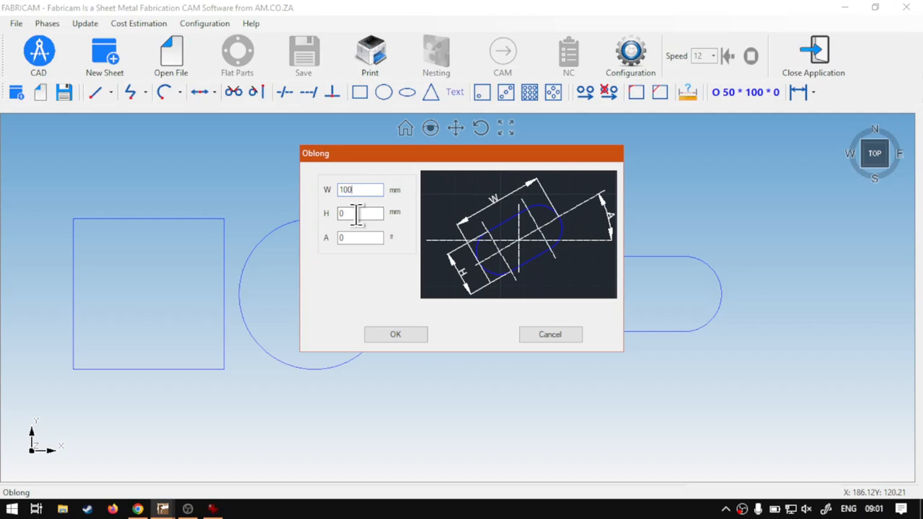
double_click(345, 213)
text(5)
double_click(339, 239)
text(90)
click(401, 333)
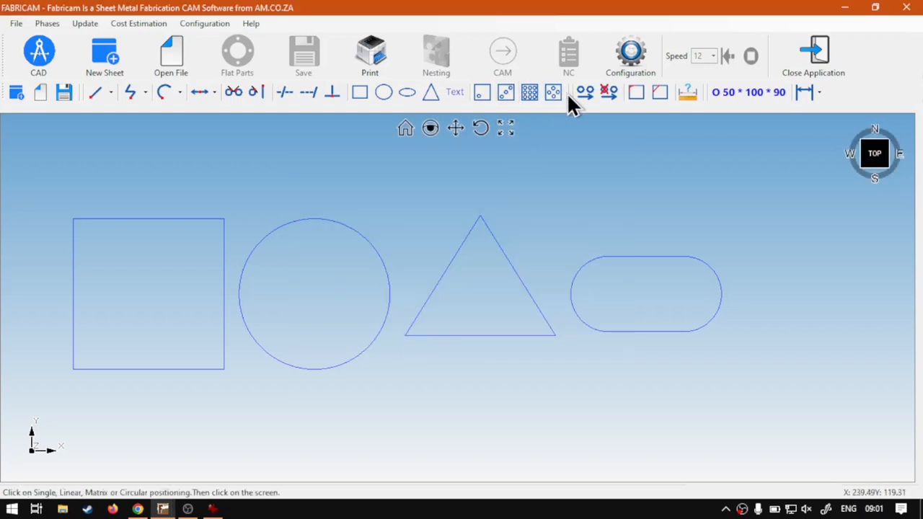
click(482, 91)
click(357, 157)
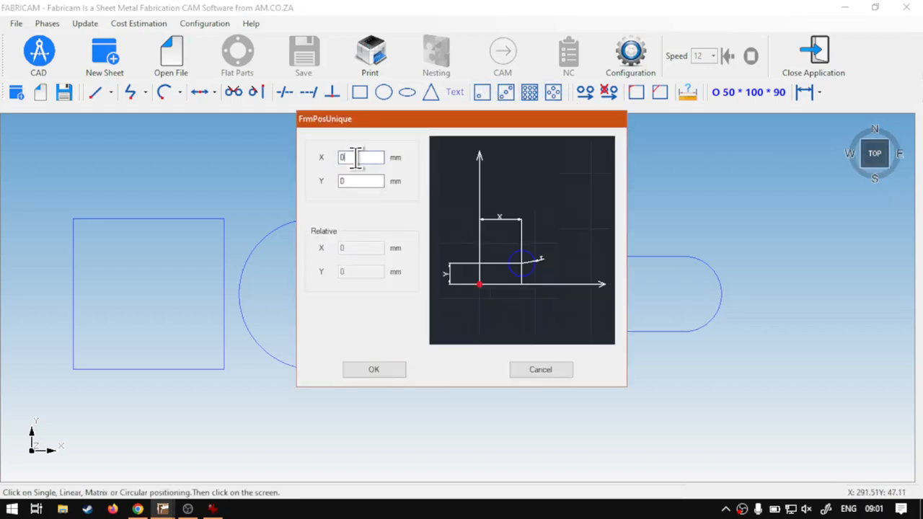
text(430)
click(374, 366)
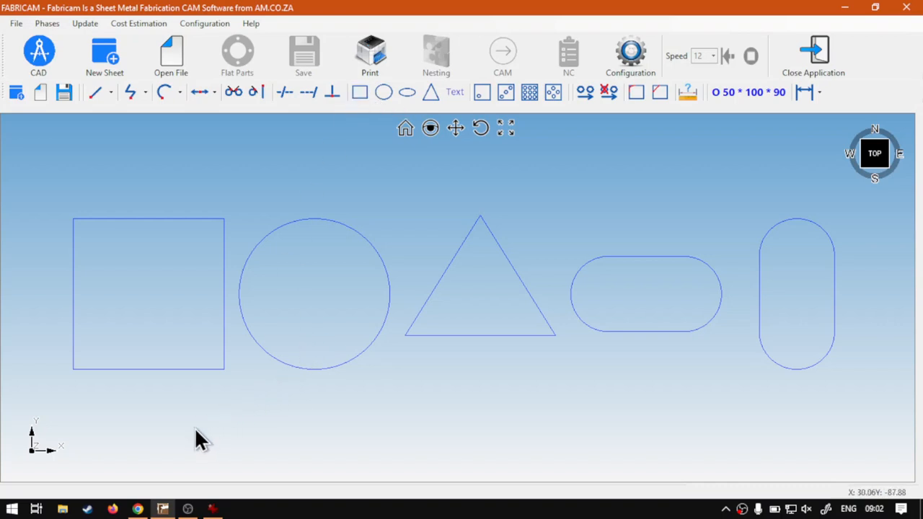
- Switch to Chrome to view the softwaretraining.co.za home page
click(137, 509)
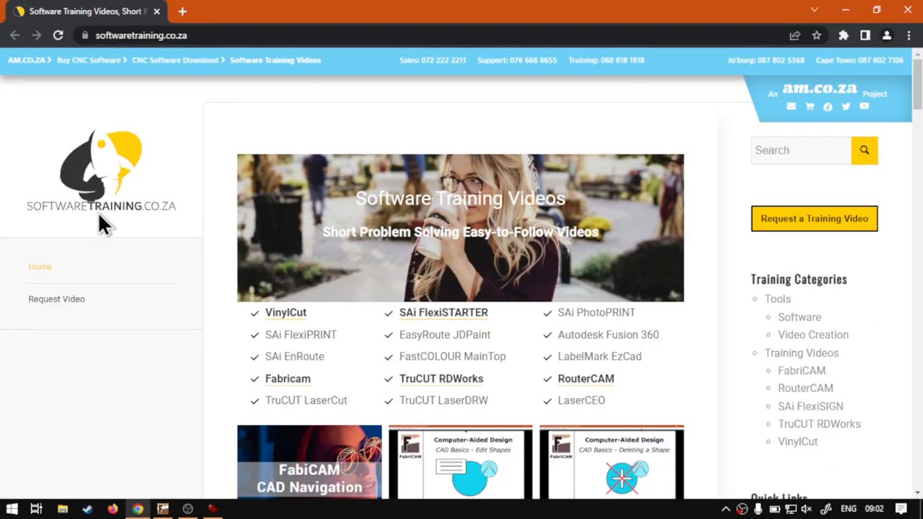